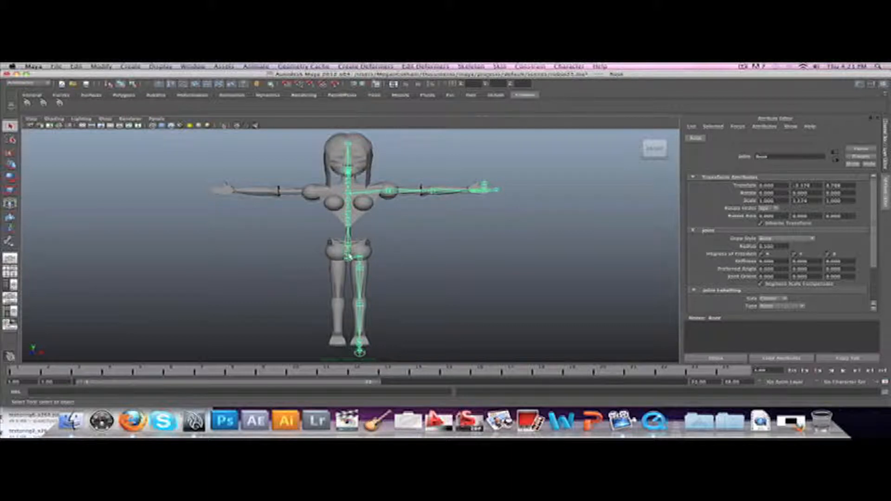
Step: Open the Hypergraph Hierarchy window and select the whole joint hierarchy under the root joint
{"action": "left_click", "coordinate": [168, 67]}
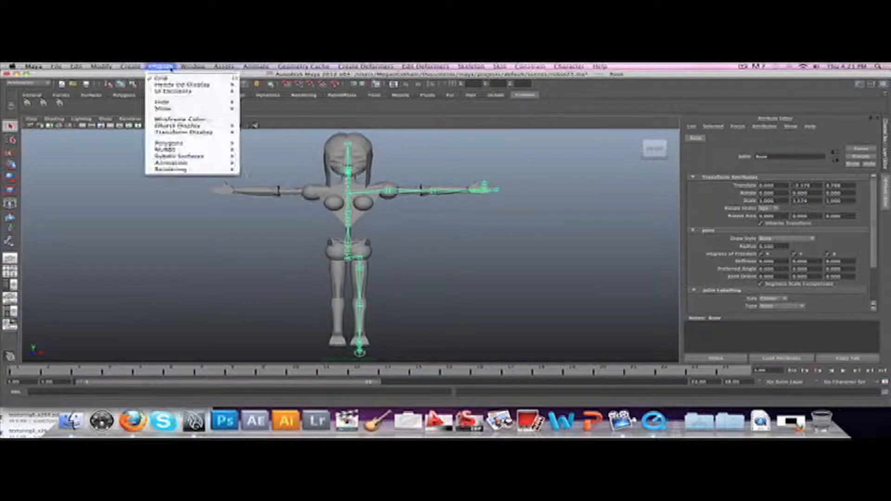
{"action": "mouse_move", "coordinate": [185, 69]}
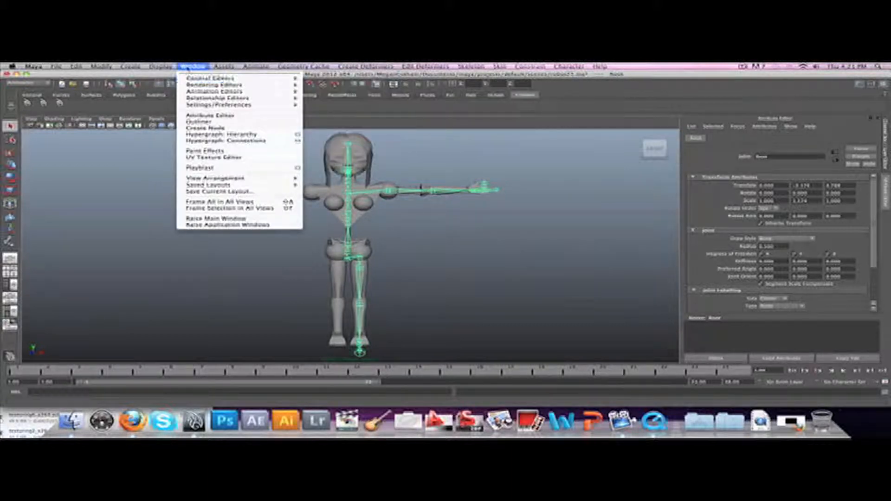
{"action": "mouse_move", "coordinate": [158, 70]}
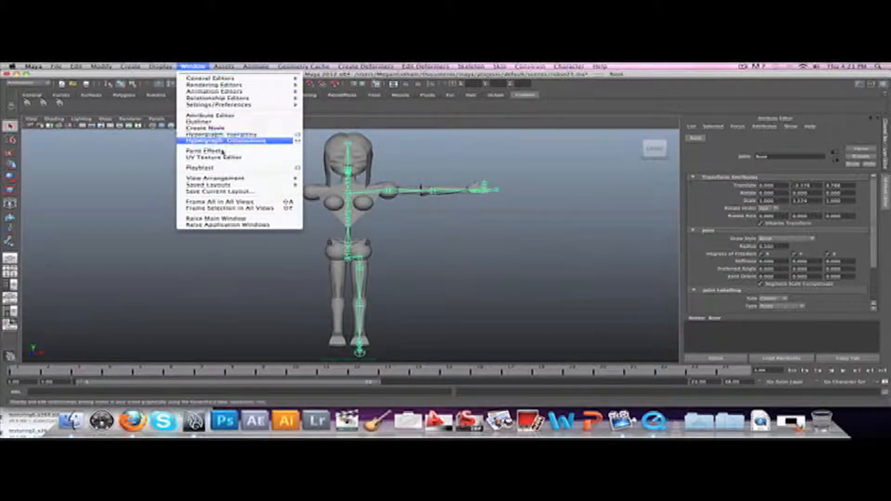
{"action": "left_click", "coordinate": [228, 136]}
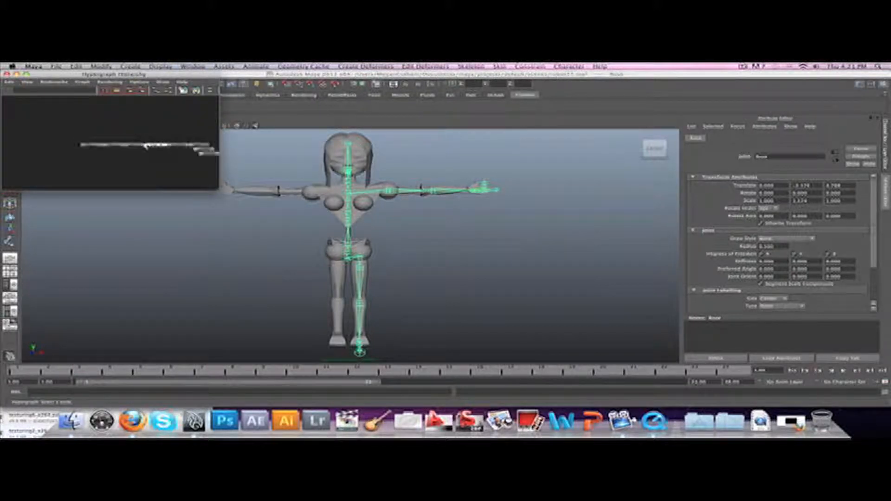
{"action": "left_click", "coordinate": [134, 68]}
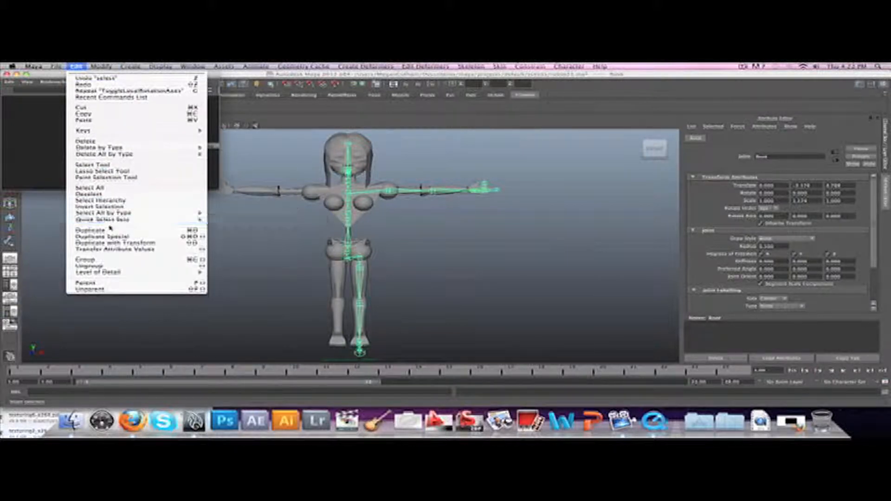
{"action": "left_click", "coordinate": [115, 201]}
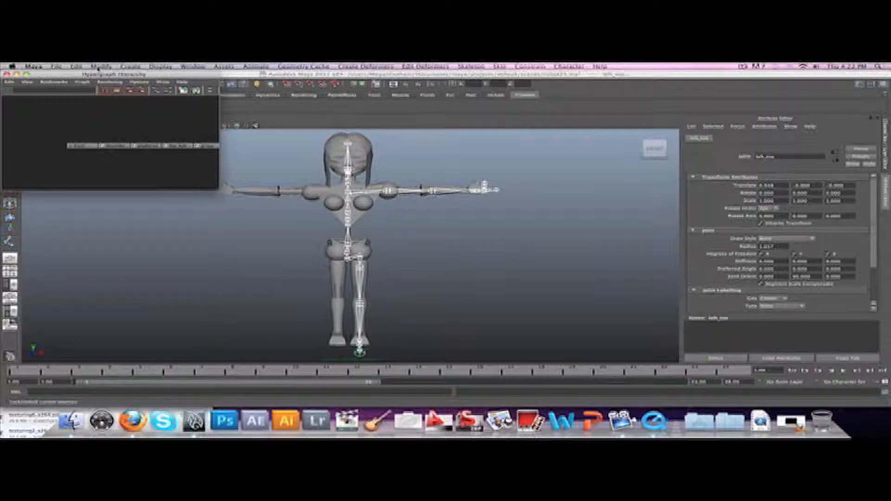
Step: Display the local rotation axes on all selected skeleton joints and minimize the Hypergraph window
{"action": "left_click", "coordinate": [130, 67]}
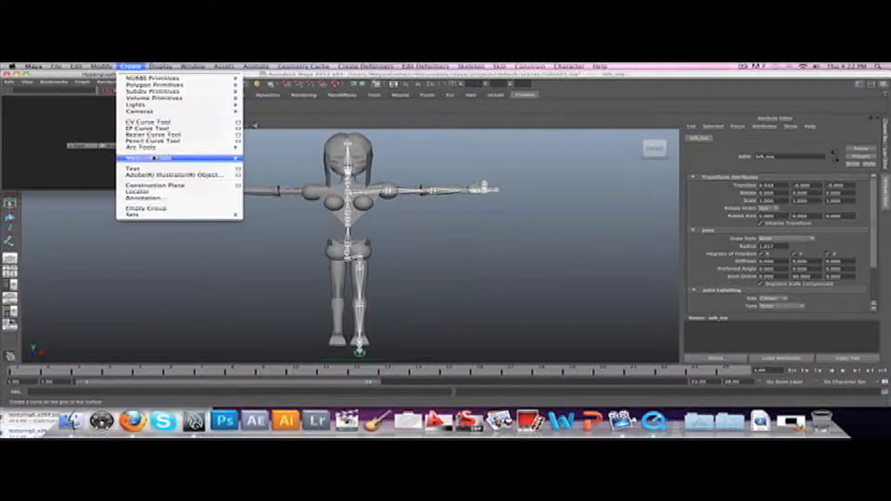
{"action": "mouse_move", "coordinate": [162, 68]}
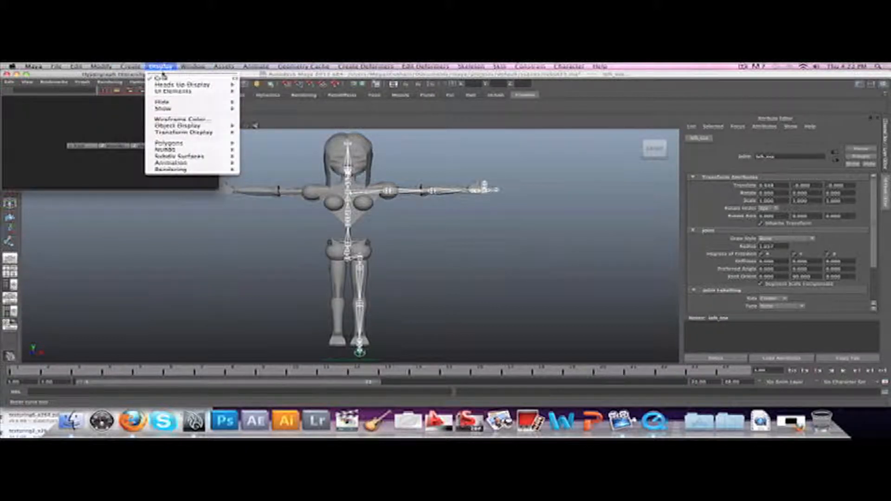
{"action": "mouse_move", "coordinate": [205, 133]}
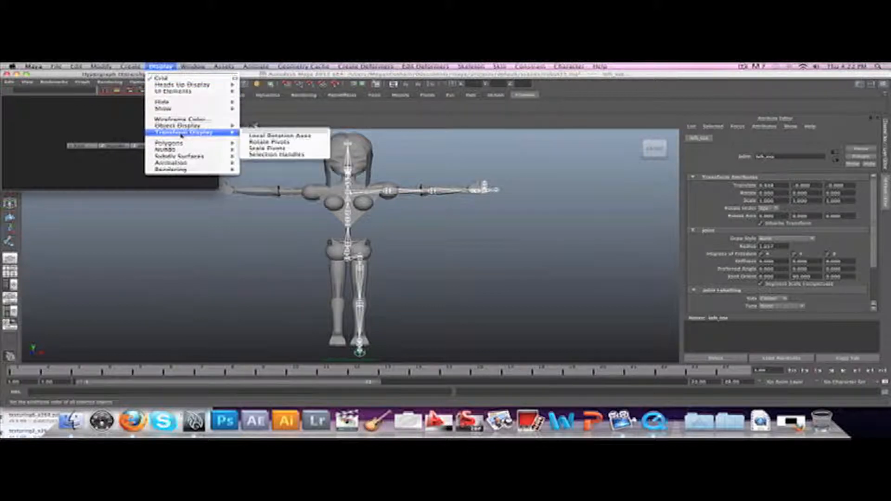
{"action": "left_click", "coordinate": [267, 136]}
{"action": "scroll", "coordinate": [432, 219], "scroll_direction": "up", "scroll_amount": 2}
{"action": "scroll", "coordinate": [432, 218], "scroll_direction": "down", "scroll_amount": 2}
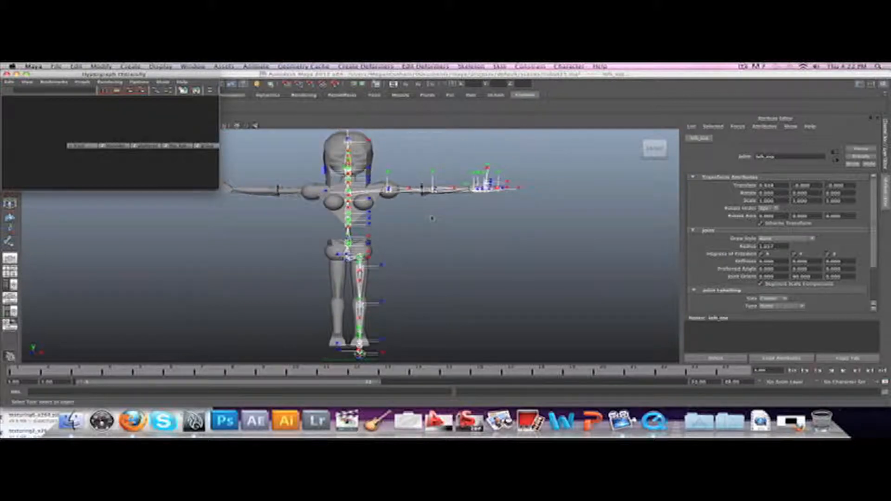
{"action": "scroll", "coordinate": [450, 205], "scroll_direction": "down", "scroll_amount": 3}
{"action": "scroll", "coordinate": [450, 205], "scroll_direction": "up", "scroll_amount": 1}
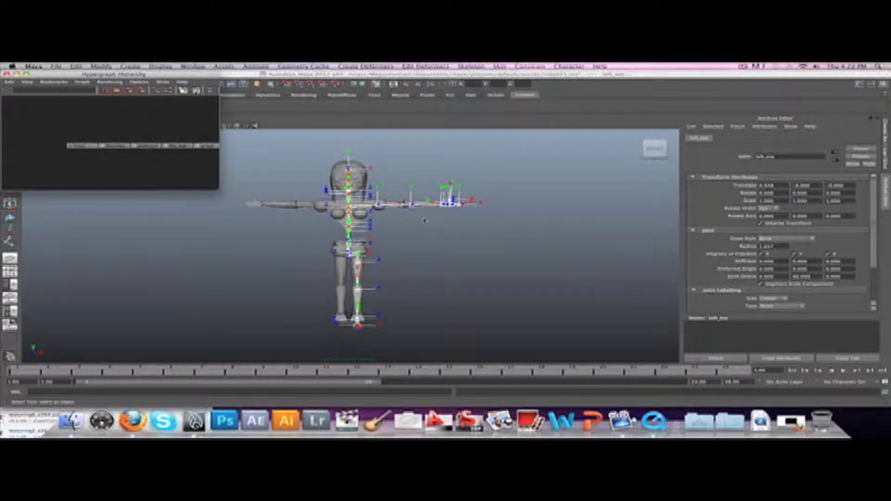
{"action": "scroll", "coordinate": [432, 220], "scroll_direction": "up", "scroll_amount": 2}
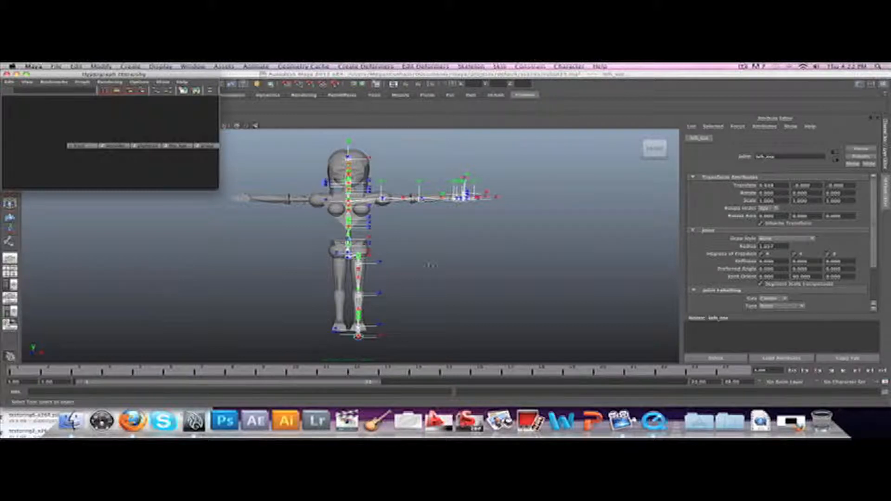
{"action": "scroll", "coordinate": [427, 241], "scroll_direction": "up", "scroll_amount": 6}
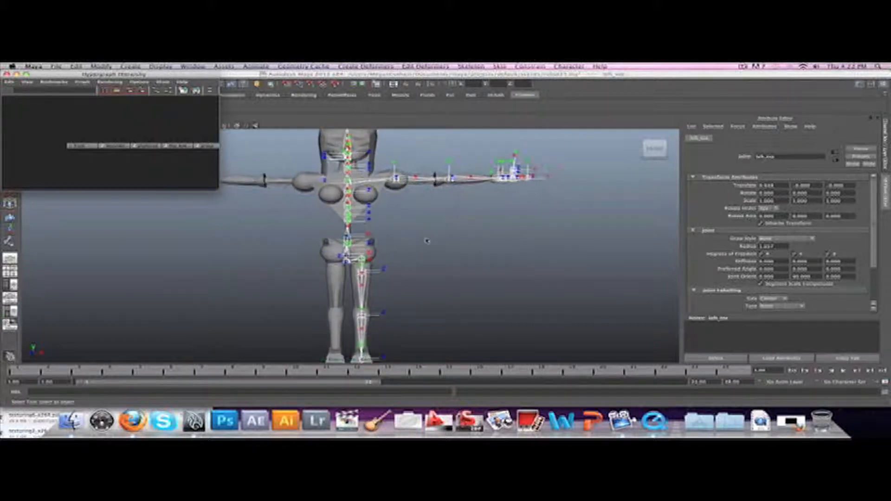
{"action": "scroll", "coordinate": [425, 235], "scroll_direction": "down", "scroll_amount": 1}
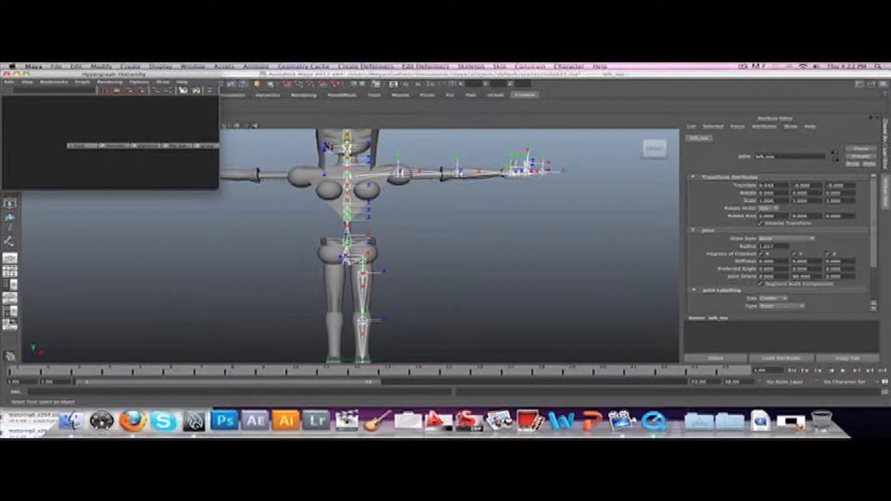
{"action": "left_click_drag", "start_coordinate": [23, 75], "coordinate": [657, 85]}
{"action": "left_click", "coordinate": [649, 85]}
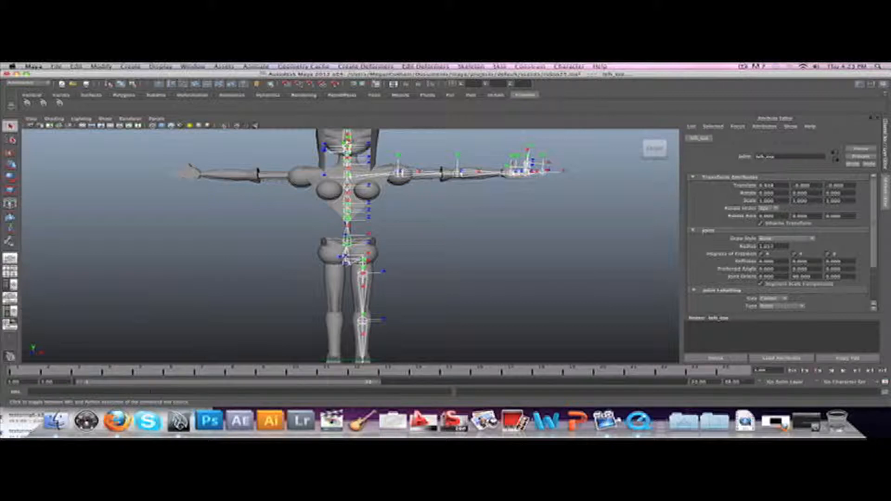
Step: Write the command rotate -r -os 90 0 0 in the Script Editor and save it to the Custom shelf as a MEL script
{"action": "left_click", "coordinate": [885, 392]}
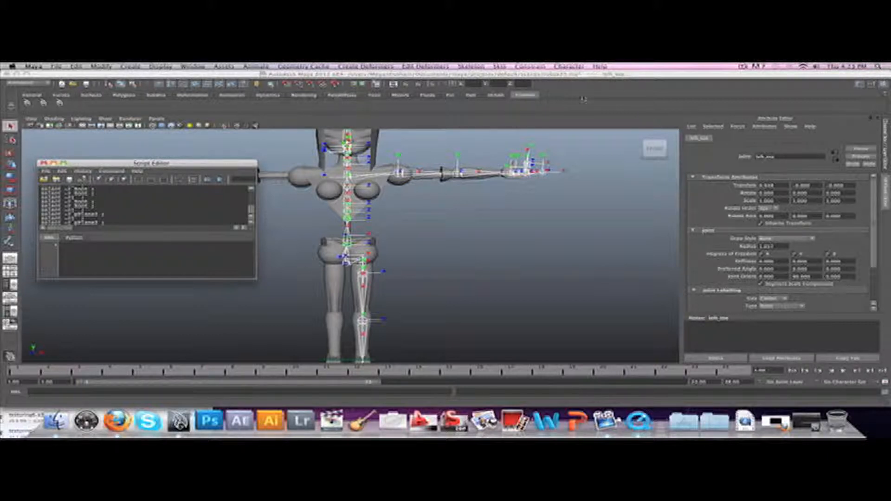
{"action": "left_click", "coordinate": [523, 95]}
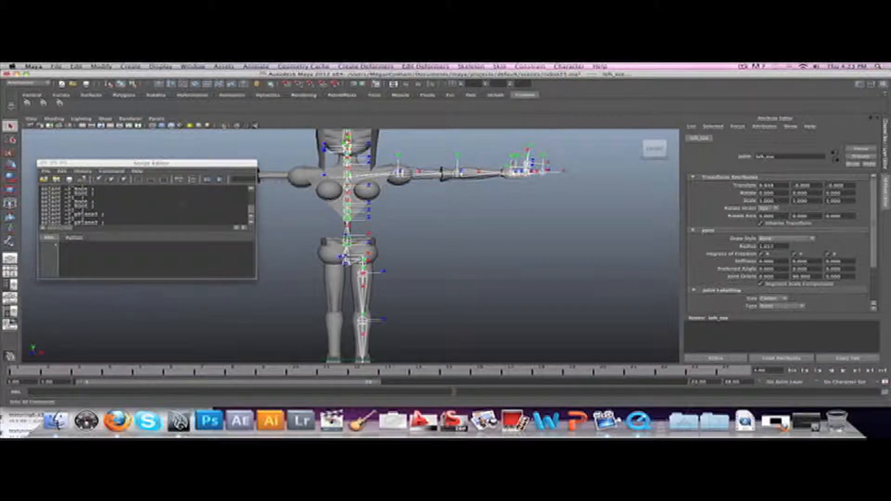
{"action": "left_click", "coordinate": [141, 245]}
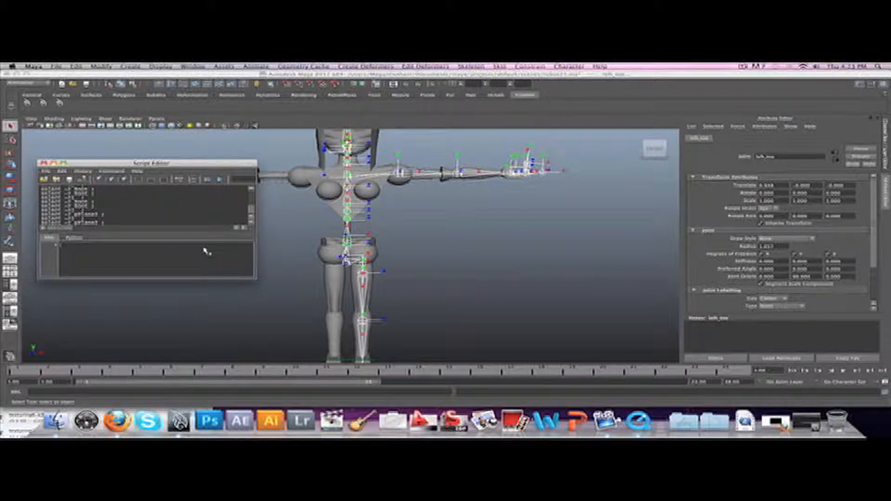
{"action": "type", "text": "toggle"}
{"action": "triple_click", "coordinate": [125, 245]}
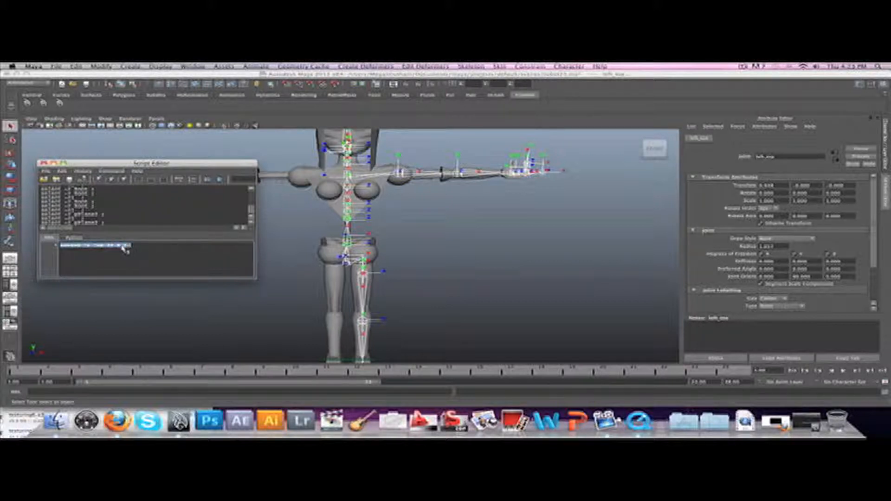
{"action": "middle_click_drag", "start_coordinate": [121, 246], "coordinate": [113, 106]}
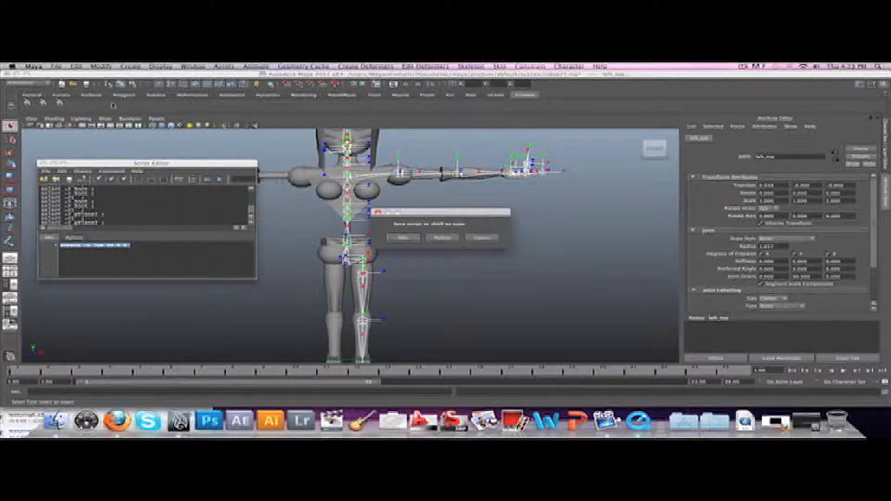
{"action": "left_click", "coordinate": [414, 238]}
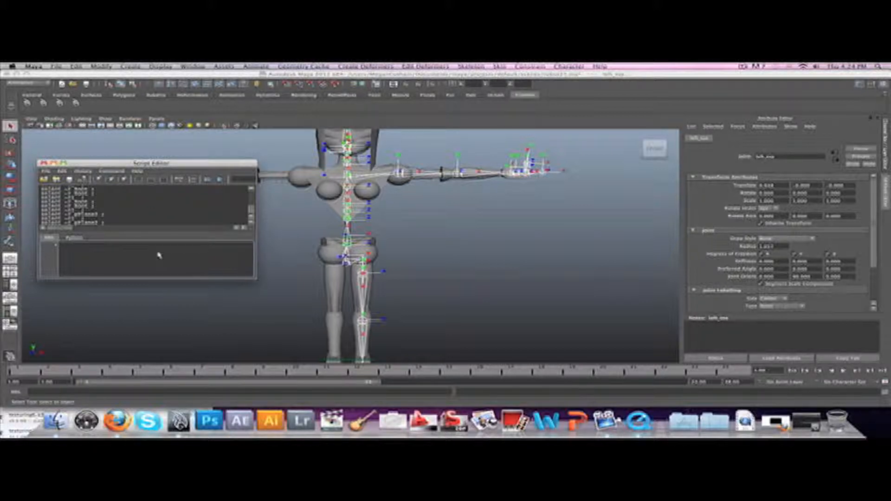
{"action": "type", "text": "urce - h"}
{"action": "key", "text": "BackSpace"}
{"action": "key", "text": "BackSpace"}
{"action": "type", "text": "hro 0 90"}
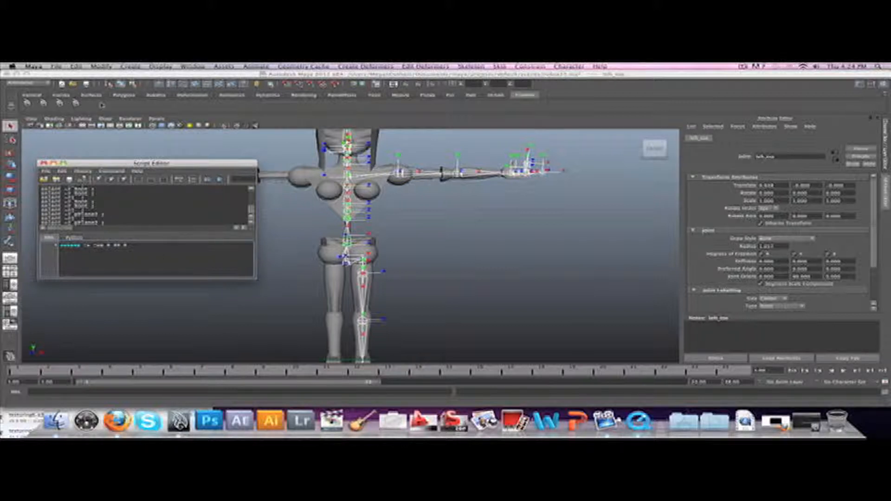
{"action": "key", "text": "BackSpace"}
{"action": "key", "text": "BackSpace"}
{"action": "key", "text": "BackSpace"}
Step: Close the Script Editor and flip the misaligned rotation axes of the neck and upper-spine joints in component mode with the saved 90-degree X rotation script
{"action": "left_click", "coordinate": [43, 163]}
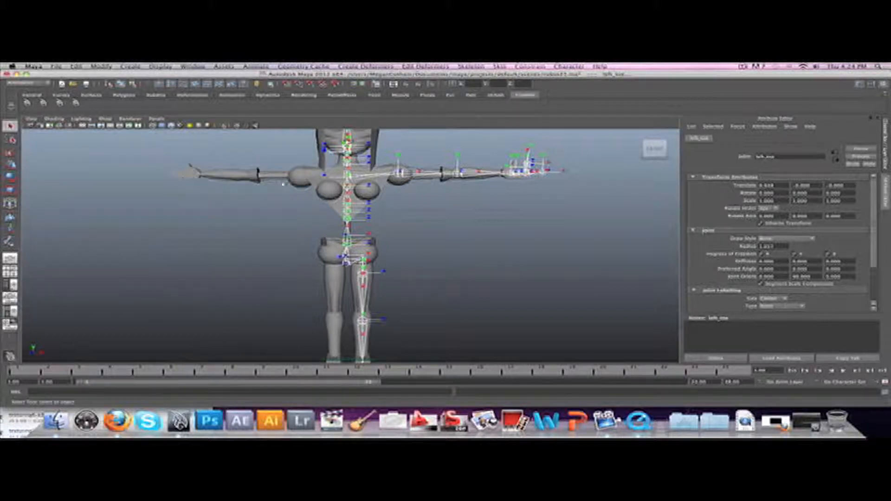
{"action": "left_click", "coordinate": [132, 84]}
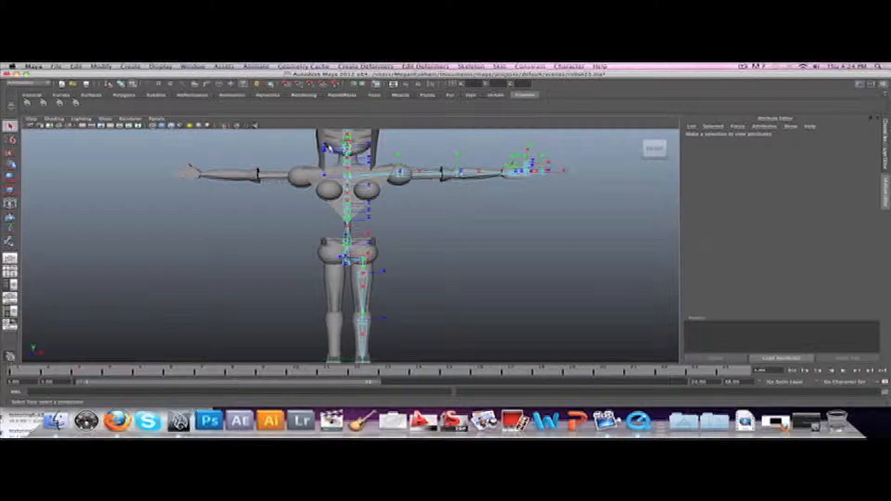
{"action": "left_click", "coordinate": [327, 148]}
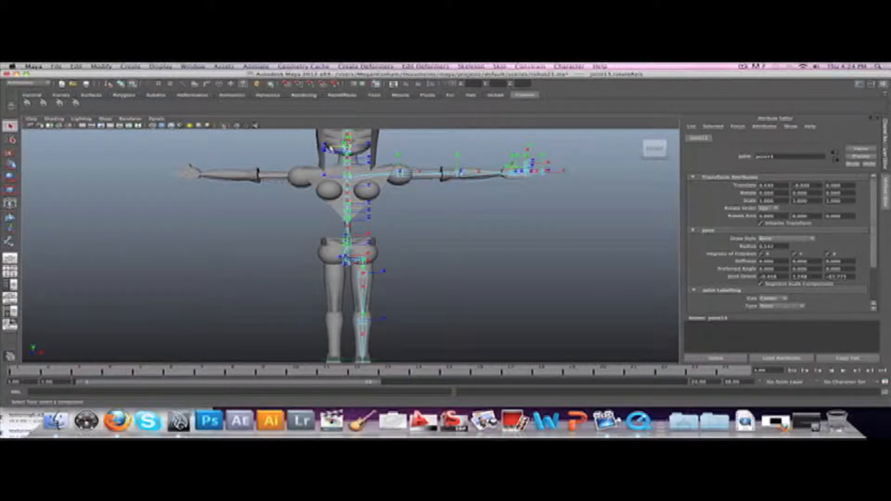
{"action": "left_click", "coordinate": [336, 156]}
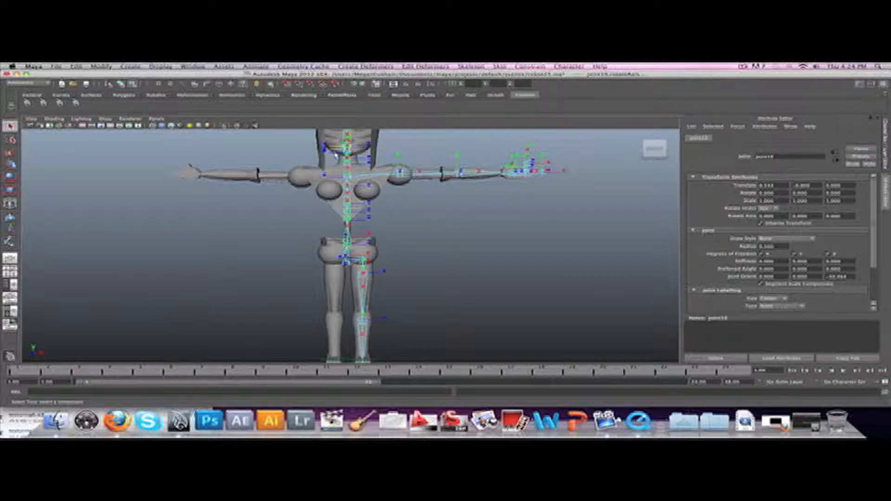
{"action": "left_click", "coordinate": [336, 153]}
{"action": "left_click", "coordinate": [336, 154]}
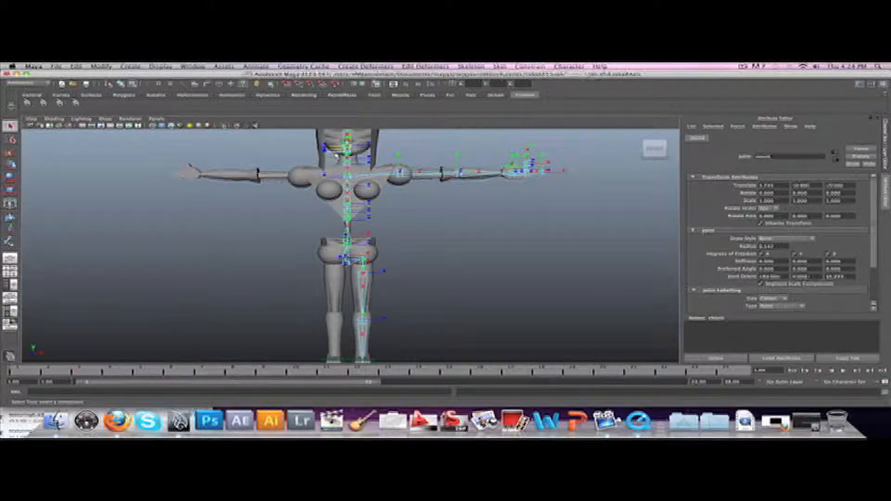
{"action": "left_click", "coordinate": [335, 177], "text": "shift"}
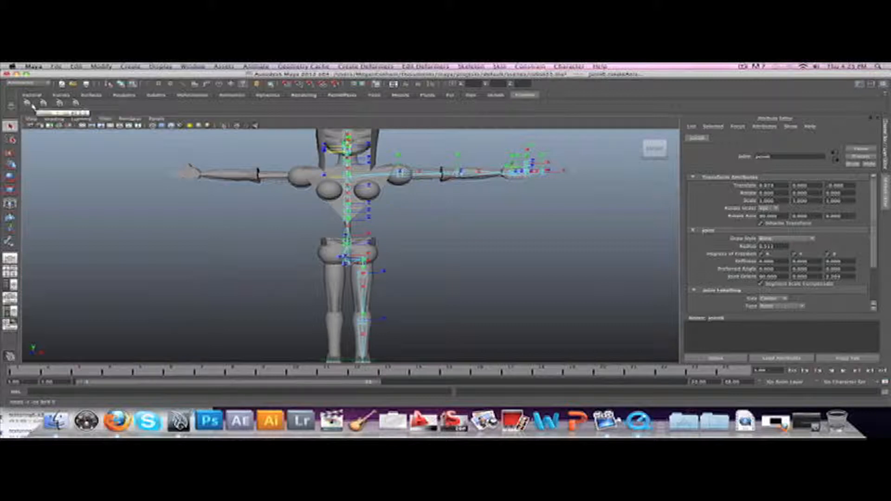
{"action": "left_click", "coordinate": [76, 104]}
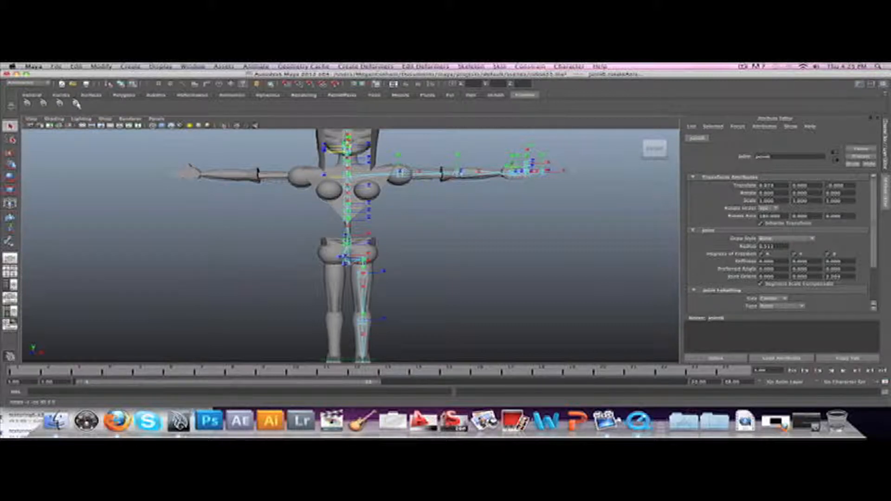
{"action": "mouse_move", "coordinate": [458, 299]}
{"action": "left_mouse_down", "text": "alt"}
{"action": "mouse_move", "coordinate": [439, 294]}
{"action": "mouse_move", "coordinate": [505, 294]}
{"action": "mouse_move", "coordinate": [419, 287]}
{"action": "mouse_move", "coordinate": [459, 287]}
{"action": "left_mouse_up", "text": "alt"}
{"action": "left_click", "coordinate": [458, 295]}
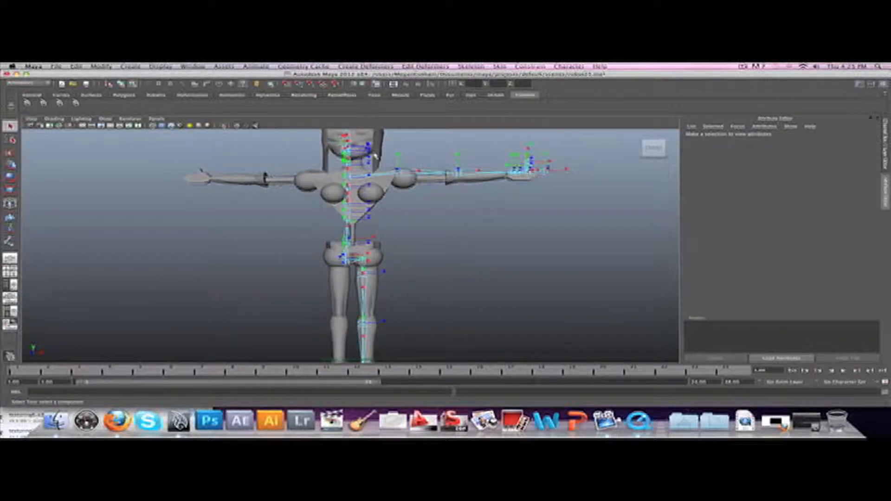
Step: Return from component selection to object selection mode for the full skeleton
{"action": "mouse_move", "coordinate": [467, 302]}
{"action": "left_mouse_down", "text": "alt"}
{"action": "mouse_move", "coordinate": [441, 301]}
{"action": "mouse_move", "coordinate": [555, 303]}
{"action": "mouse_move", "coordinate": [467, 299]}
{"action": "left_mouse_up", "text": "alt"}
{"action": "scroll", "coordinate": [470, 302], "scroll_direction": "down", "scroll_amount": 3}
{"action": "scroll", "coordinate": [471, 302], "scroll_direction": "down", "scroll_amount": 1}
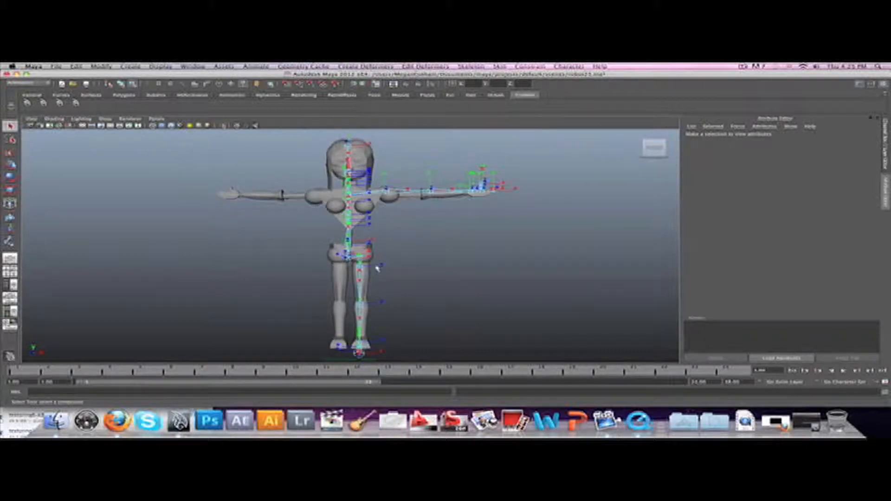
{"action": "left_click", "coordinate": [349, 263]}
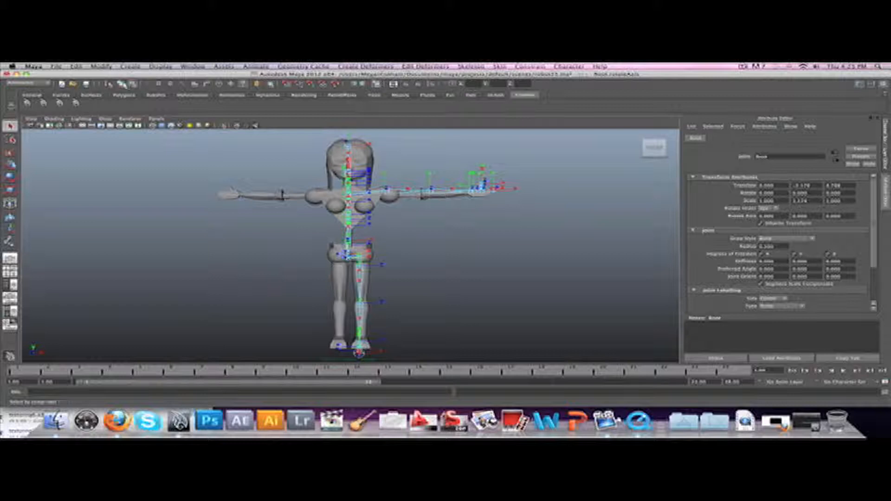
{"action": "left_click", "coordinate": [122, 84]}
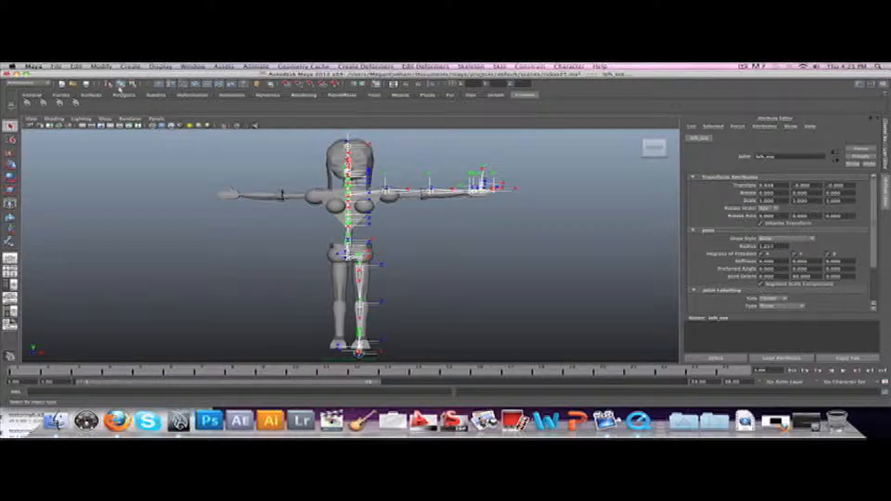
Step: Select the root joint's entire hierarchy, turn off its local rotation axes display, and deselect the skeleton
{"action": "left_click", "coordinate": [349, 260]}
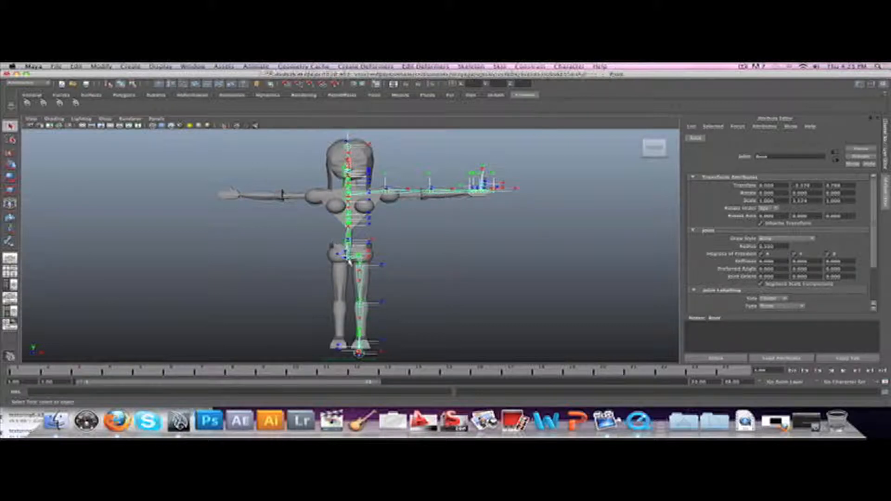
{"action": "left_click", "coordinate": [76, 66]}
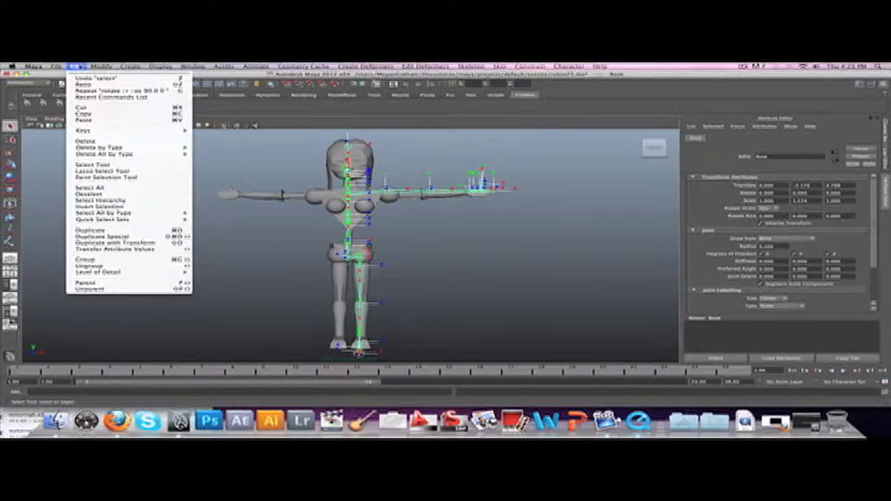
{"action": "left_click", "coordinate": [123, 197]}
{"action": "left_click", "coordinate": [161, 67]}
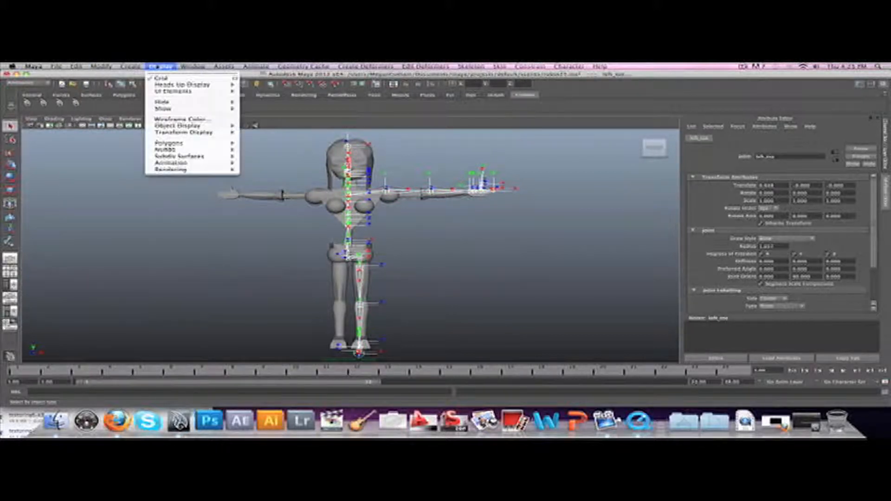
{"action": "mouse_move", "coordinate": [187, 133]}
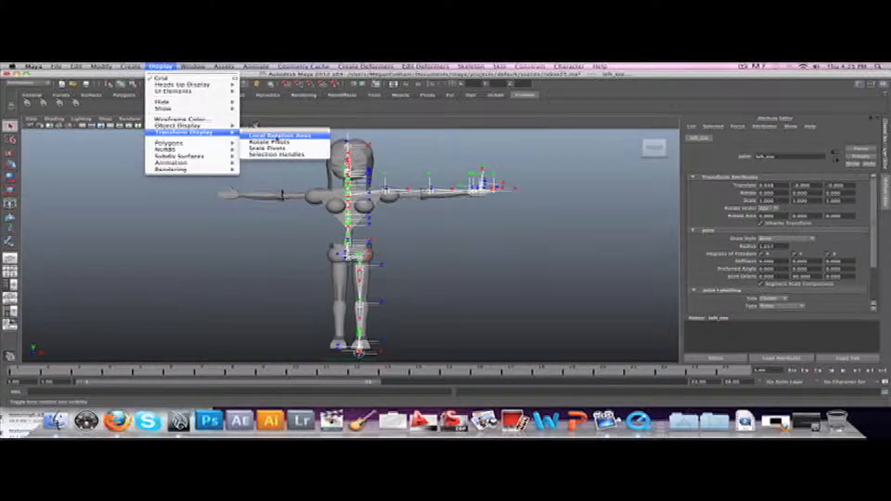
{"action": "left_click", "coordinate": [277, 136]}
{"action": "left_click_drag", "start_coordinate": [549, 301], "coordinate": [445, 278], "text": "alt"}
{"action": "left_click", "coordinate": [457, 270]}
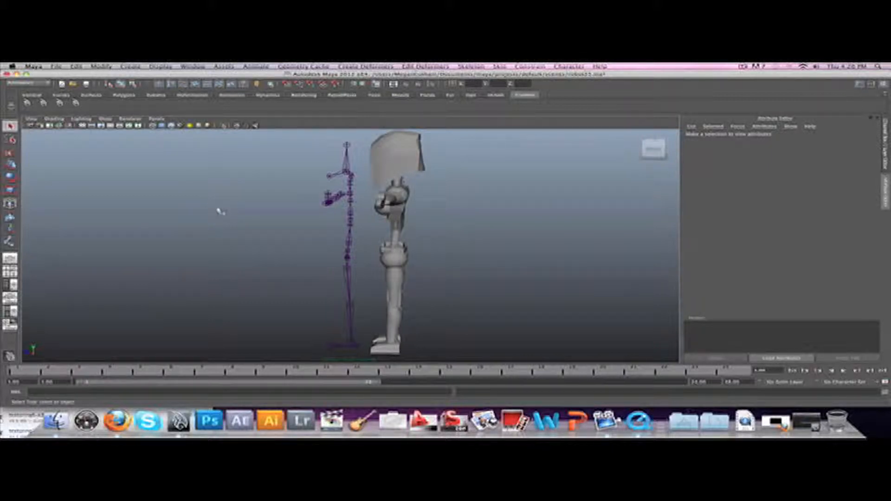
{"action": "left_click_drag", "start_coordinate": [219, 211], "coordinate": [316, 212], "text": "alt"}
{"action": "left_click_drag", "start_coordinate": [149, 170], "coordinate": [154, 171], "text": "alt"}
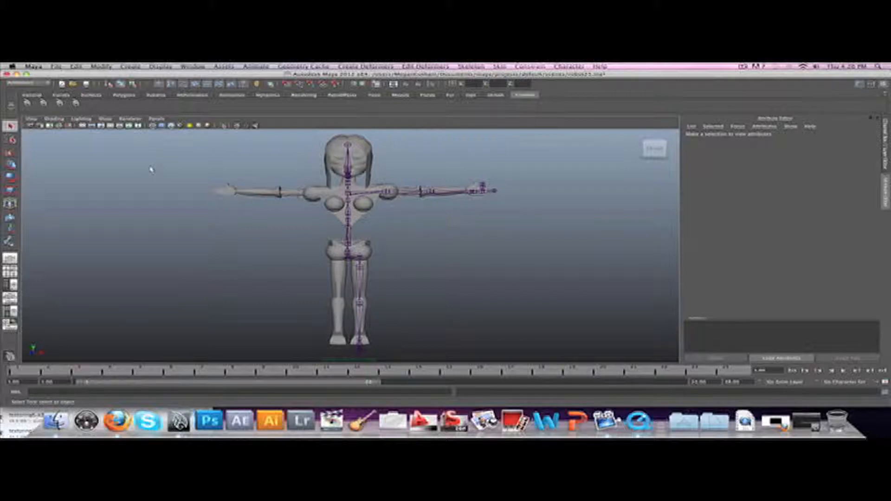